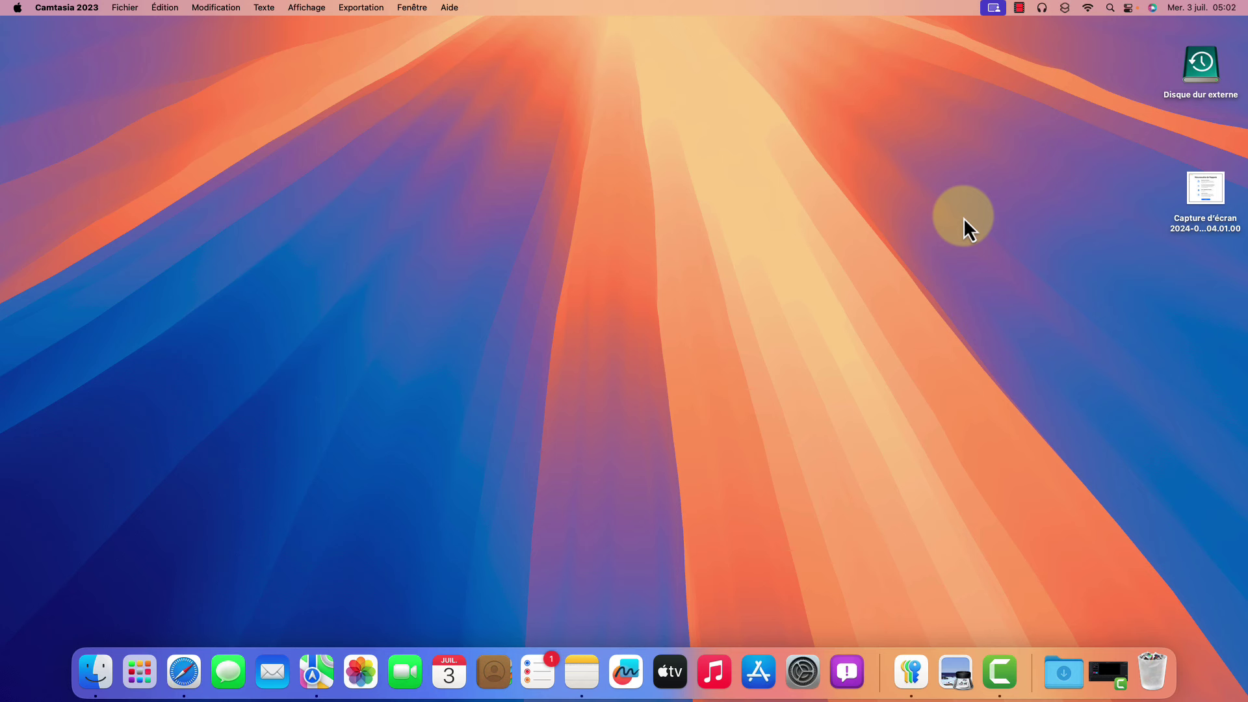
Open the Reminders app and review its lists, tags and the reminder due today
{"action": "left_click", "coordinate": [541, 669]}
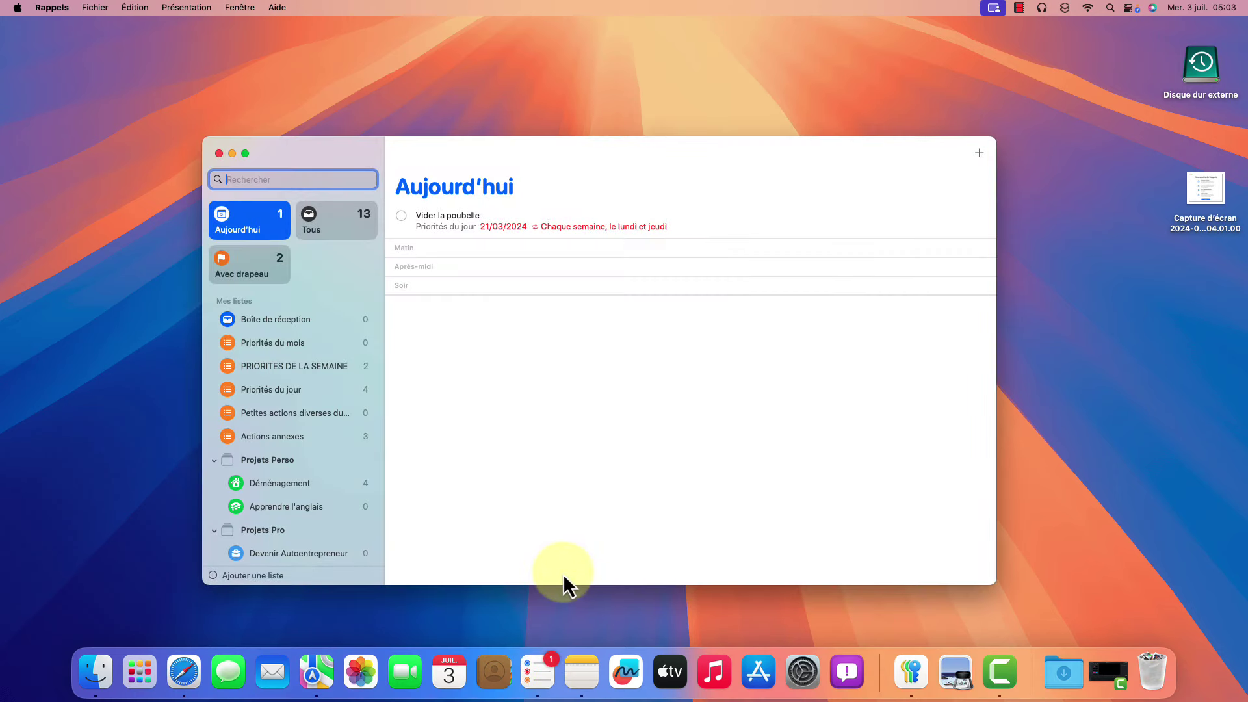
{"action": "scroll", "coordinate": [303, 474], "scroll_direction": "down", "scroll_amount": 5}
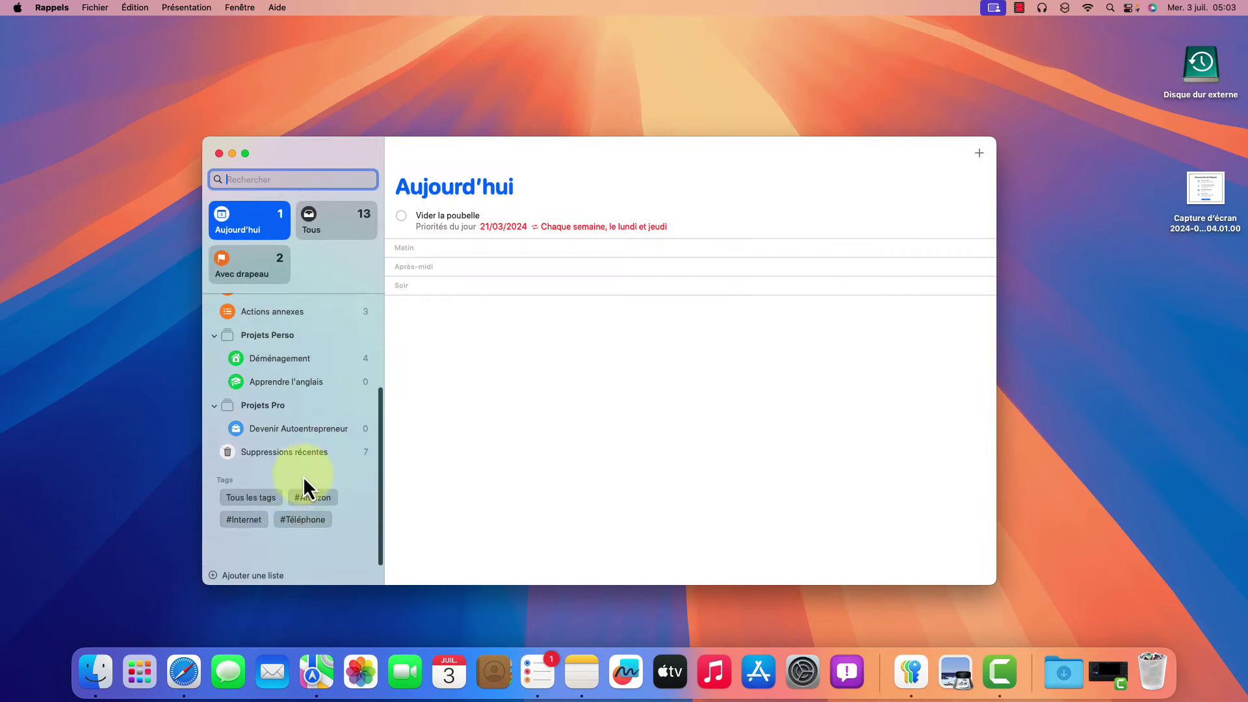
{"action": "scroll", "coordinate": [303, 476], "scroll_direction": "up", "scroll_amount": 5}
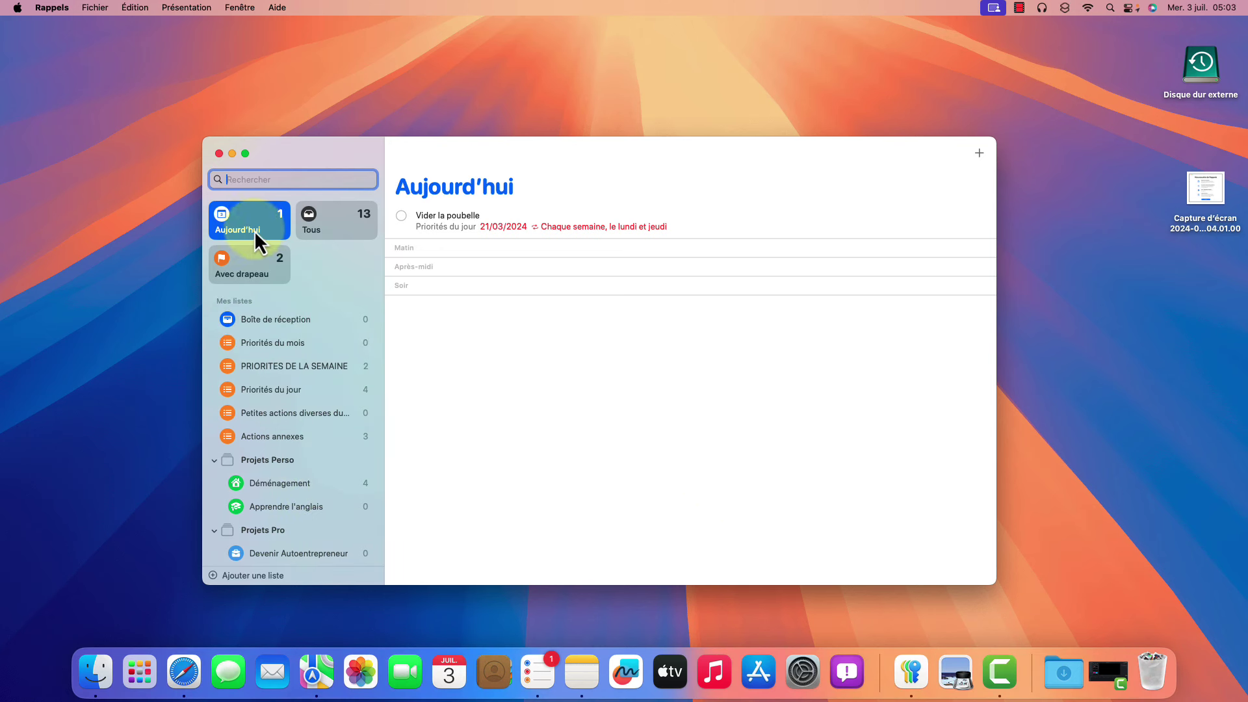
{"action": "mouse_move", "coordinate": [448, 235]}
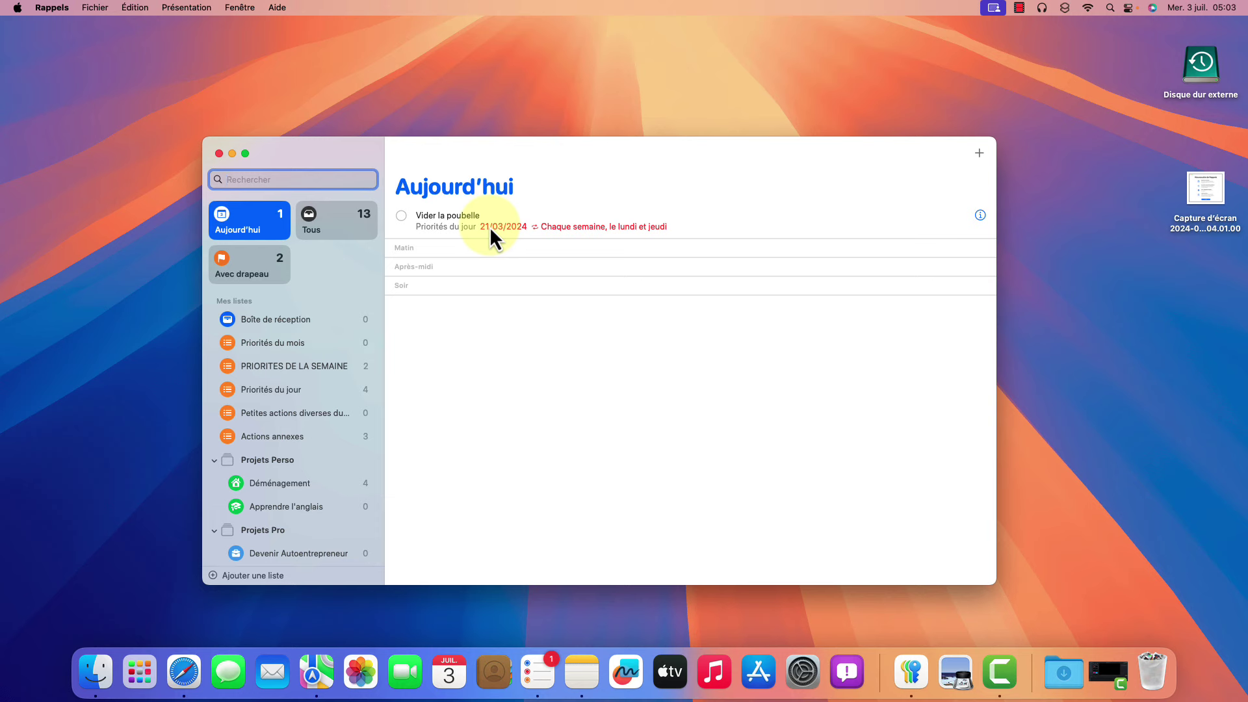
Switch to Calendar and examine how the recurring reminder "Vider la poubelle" is shown in the July 2024 week and month views
{"action": "left_click", "coordinate": [449, 676]}
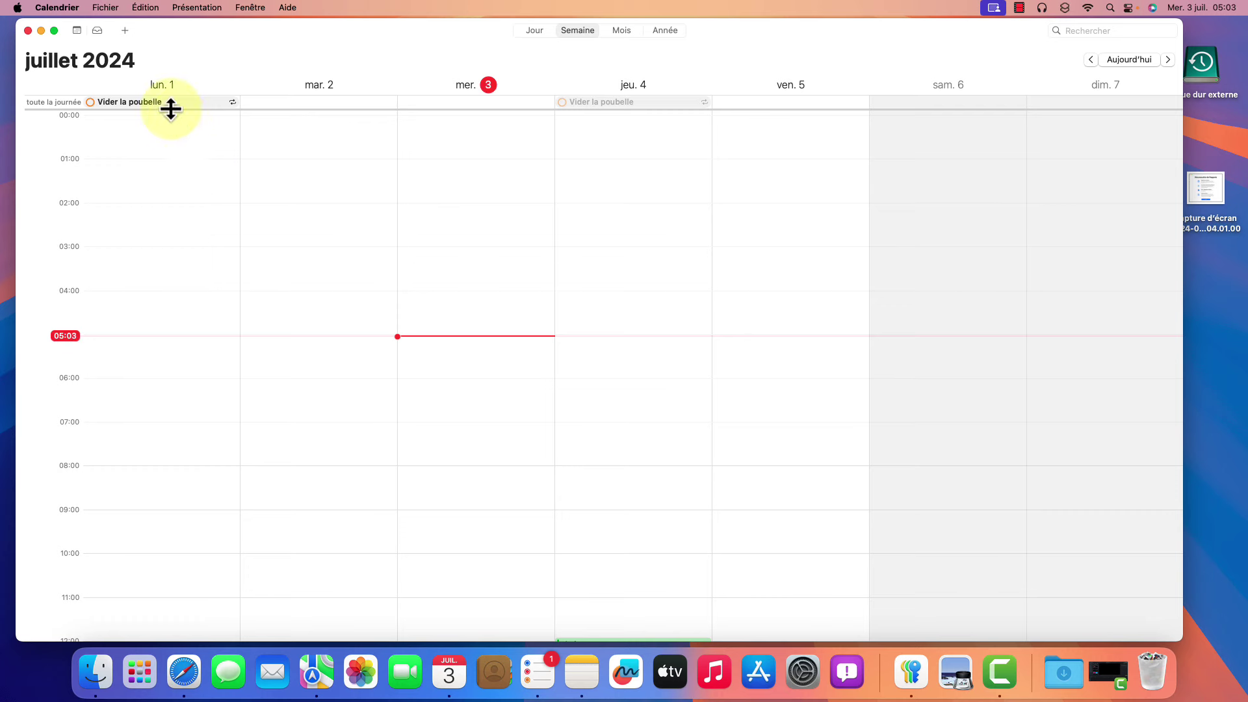
{"action": "scroll", "coordinate": [214, 224], "scroll_direction": "down", "scroll_amount": 5}
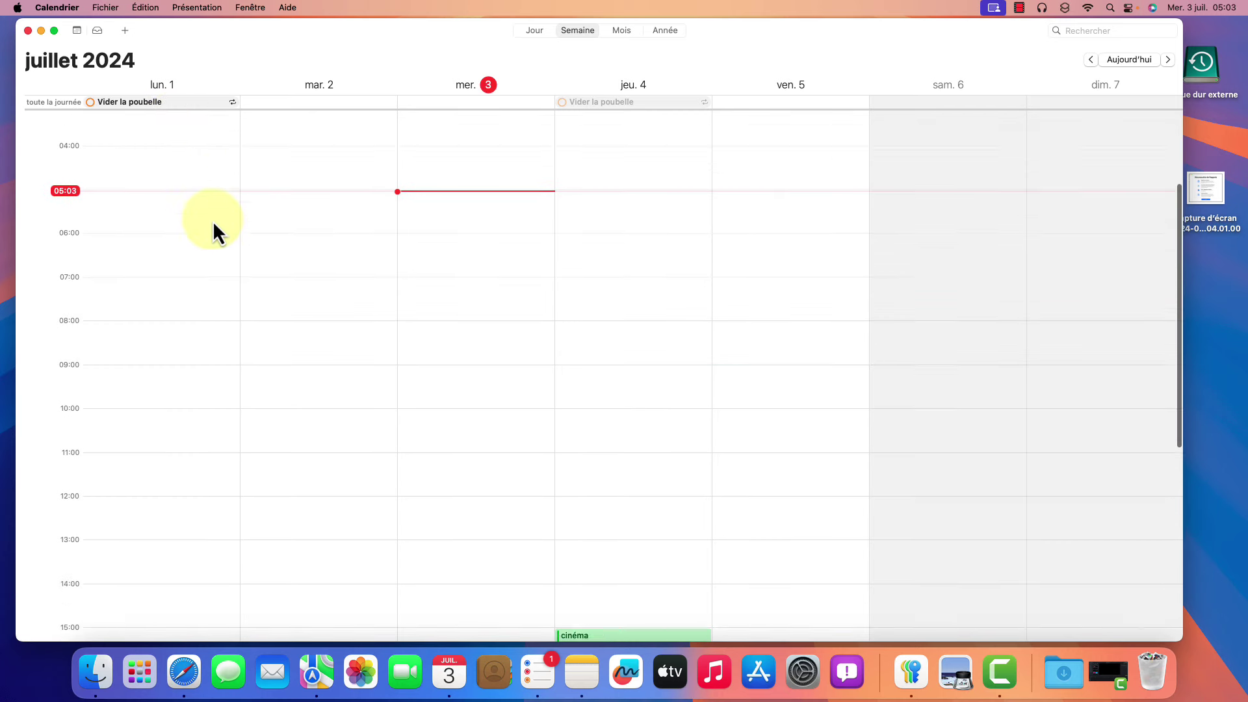
{"action": "scroll", "coordinate": [211, 214], "scroll_direction": "up", "scroll_amount": 5}
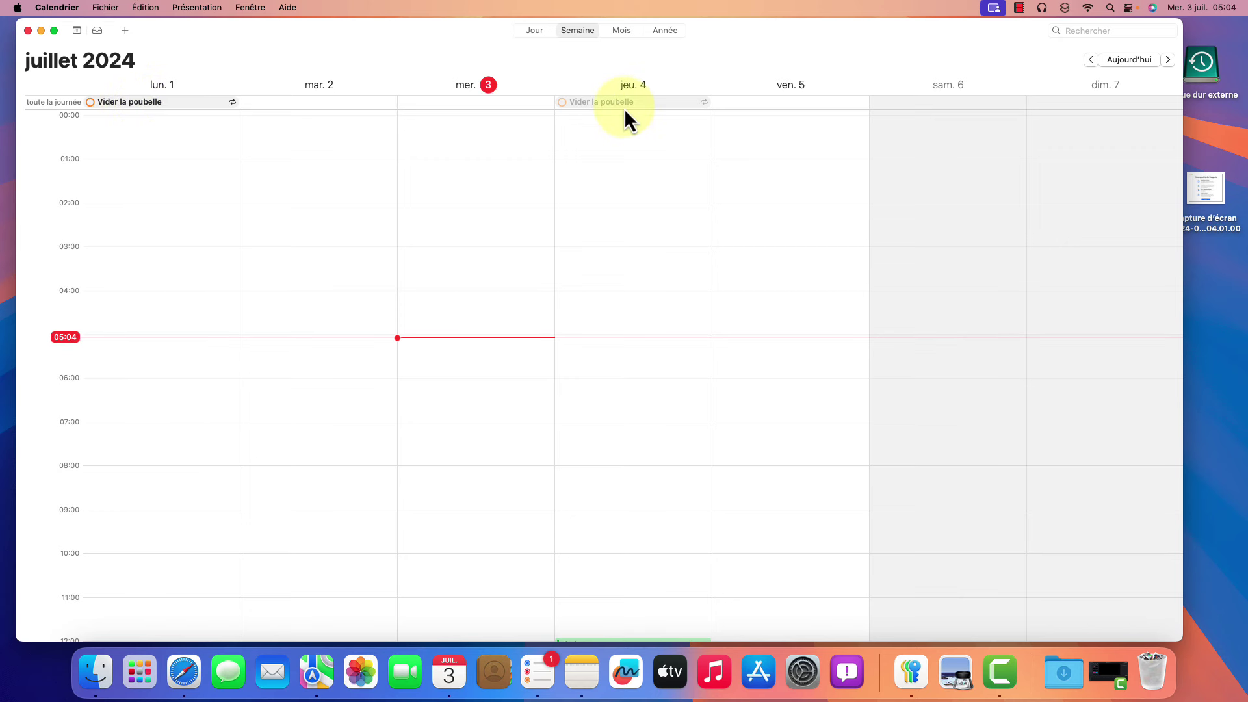
{"action": "left_click", "coordinate": [622, 30]}
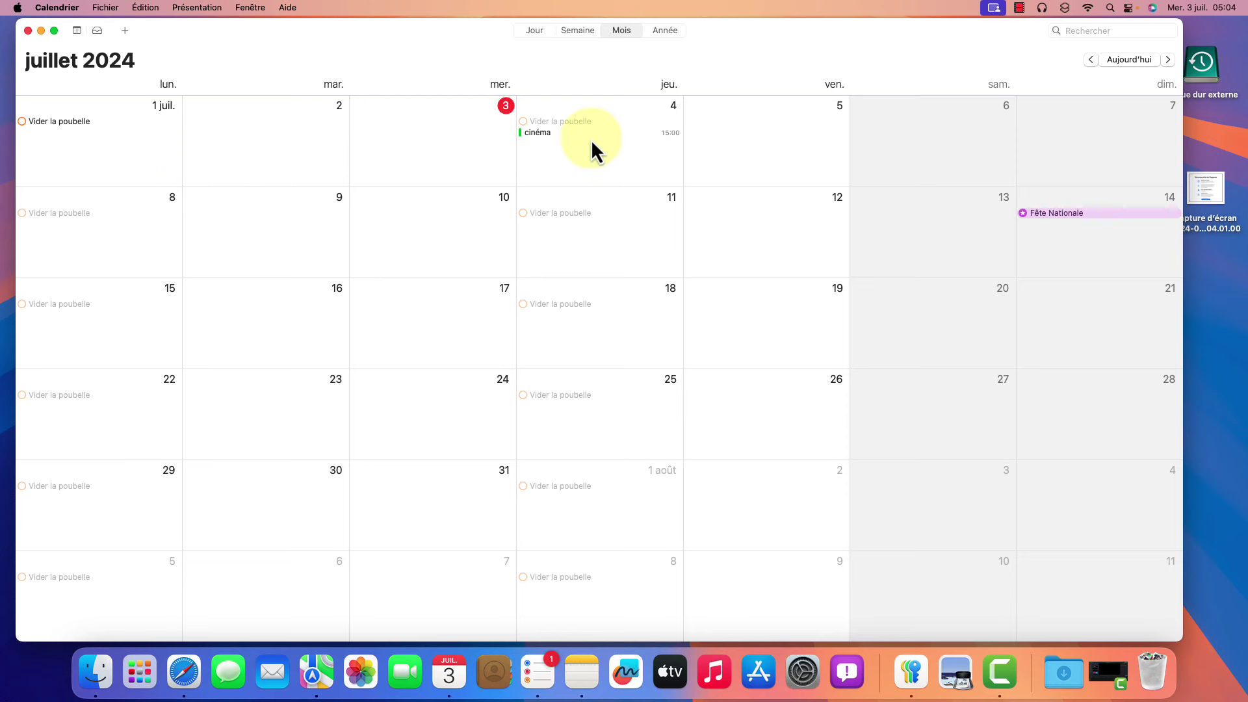
{"action": "key", "text": "super+2"}
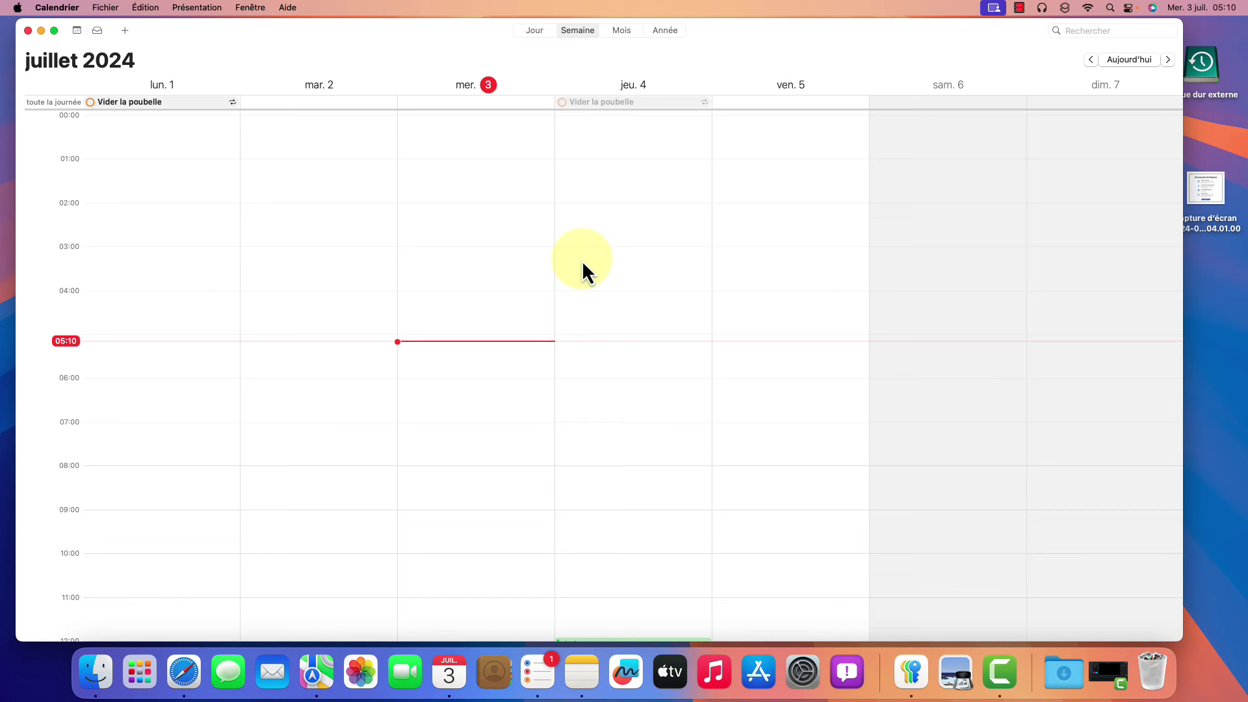
Switch to Reminders and add the reminder "Passer au pressing" to the Aujourd'hui list
{"action": "left_click", "coordinate": [539, 669]}
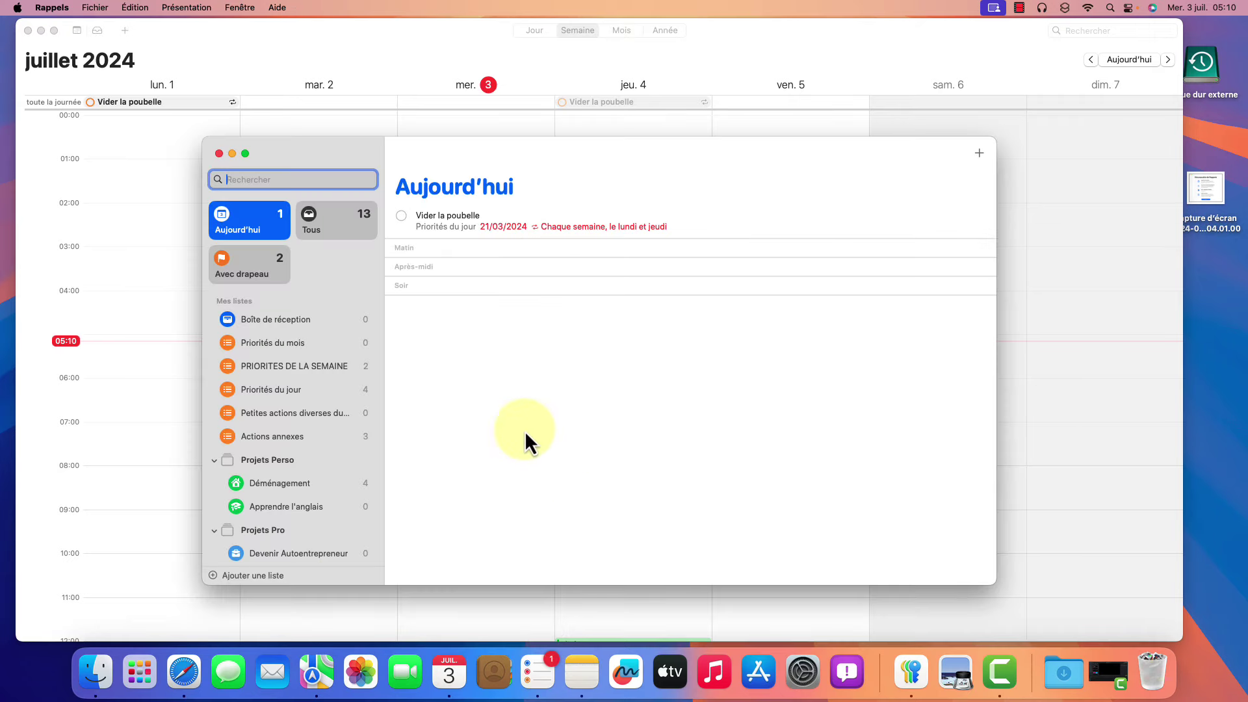
{"action": "left_click", "coordinate": [342, 224]}
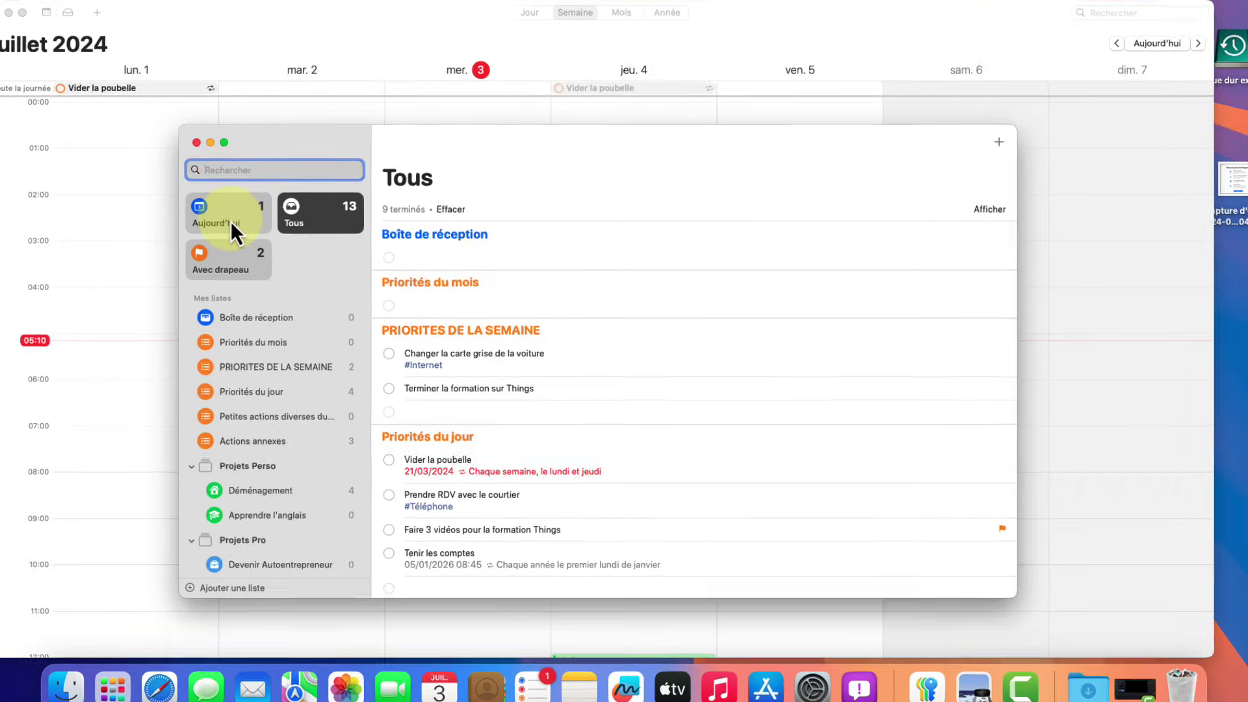
{"action": "left_click", "coordinate": [251, 227]}
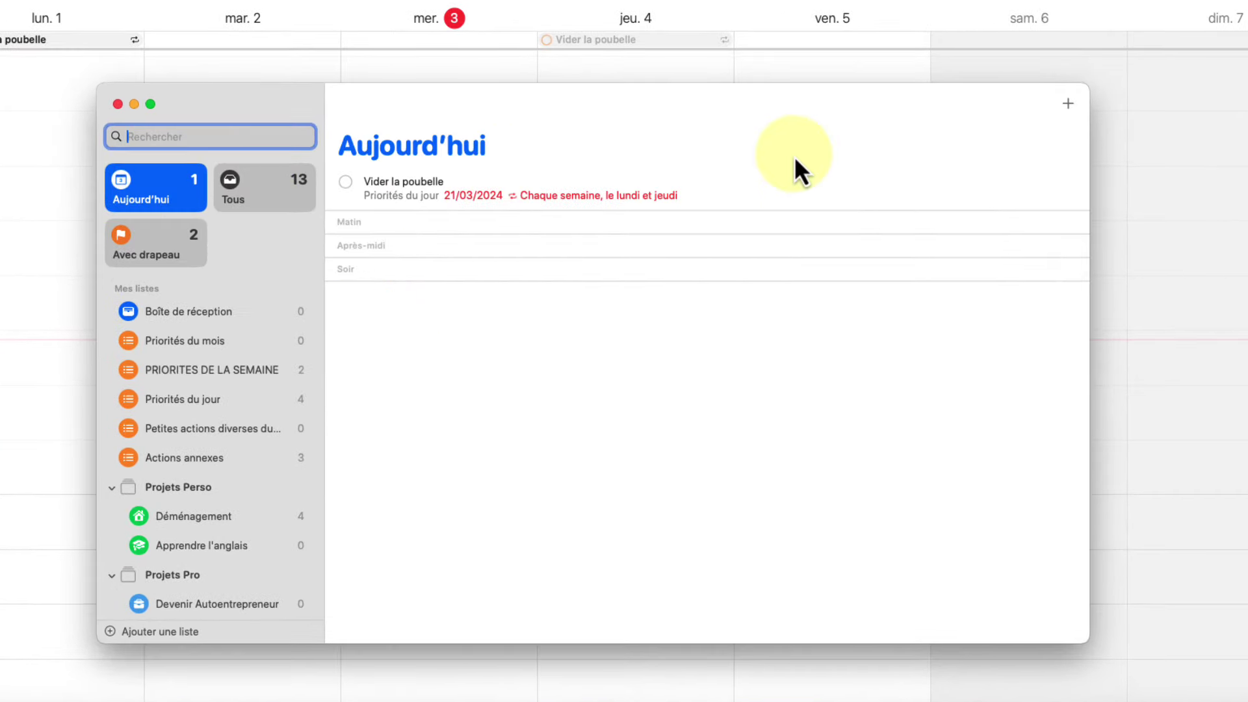
{"action": "left_click", "coordinate": [1056, 220]}
{"action": "type", "text": "Passer au"}
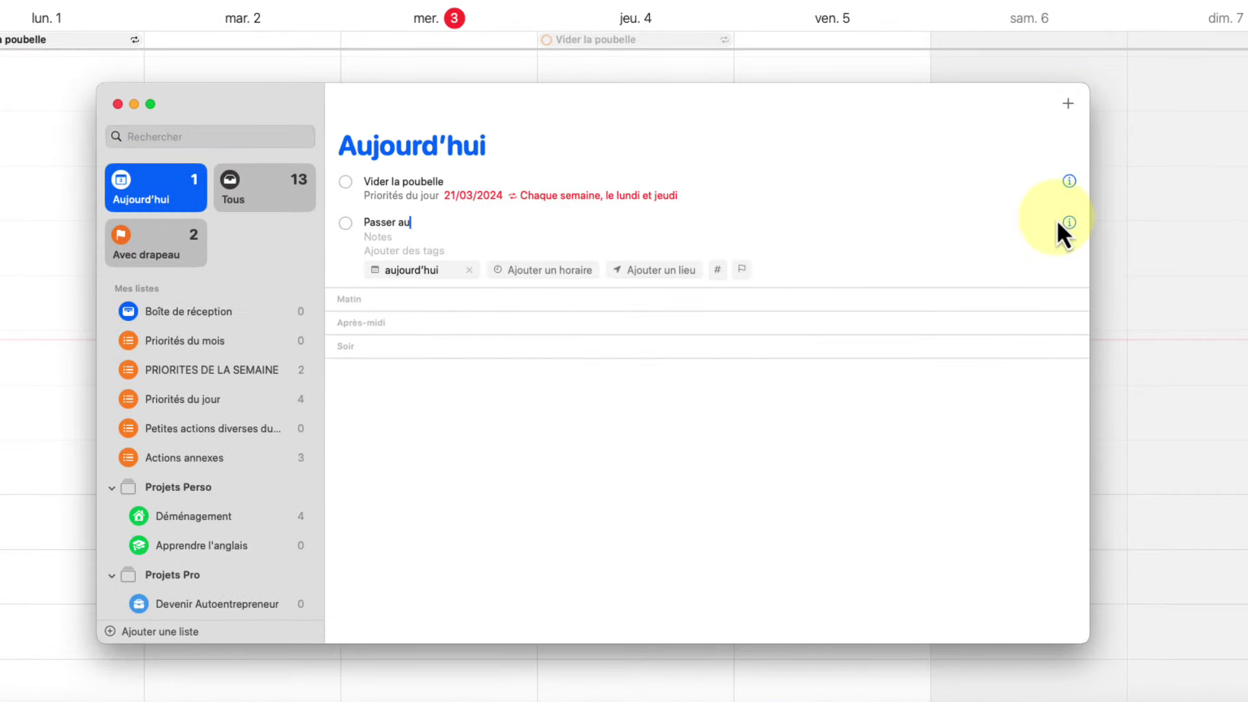
{"action": "type", "text": " pressing"}
{"action": "key", "text": "Return"}
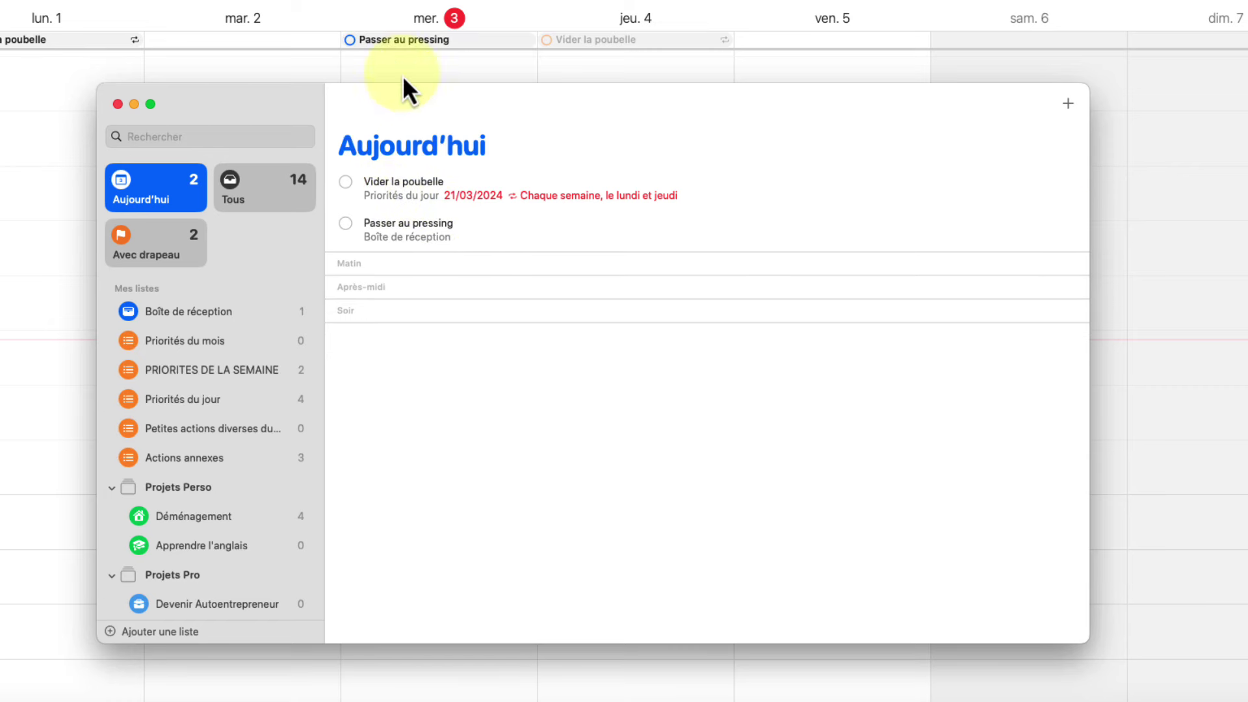
Add the reminder "Acheter du lait" to the Aujourd'hui list, and bring Calendar to the front
{"action": "left_click", "coordinate": [440, 78]}
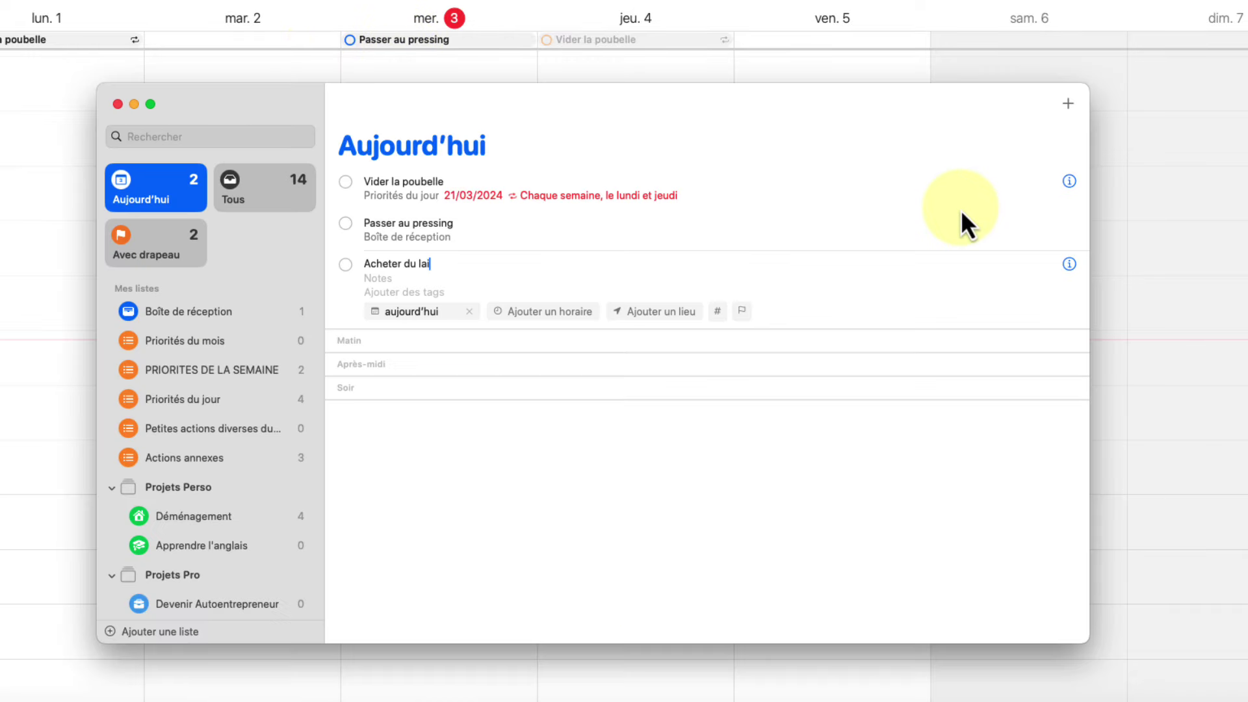
{"action": "type", "text": "t"}
{"action": "key", "text": "Return"}
{"action": "left_click", "coordinate": [734, 498]}
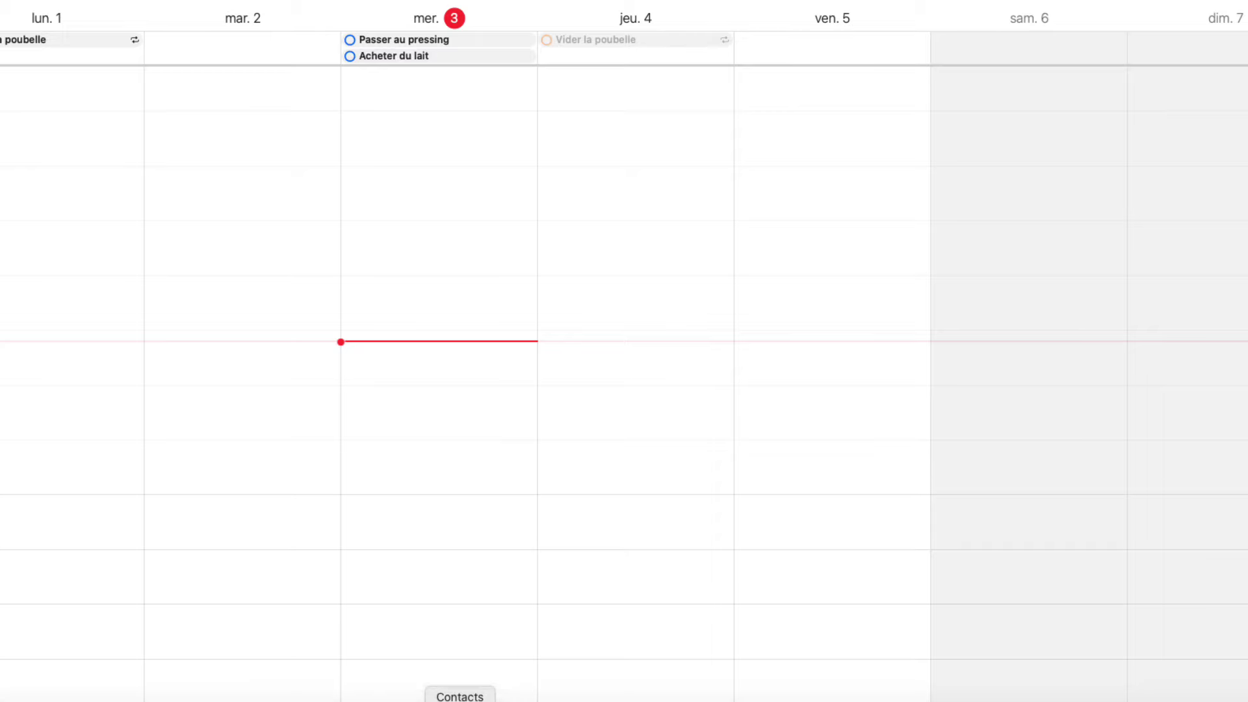
Switch to Reminders and add a "RDV avec" reminder naming the contact to Boîte de réception, dated 10/07/2024
{"action": "left_click", "coordinate": [515, 699]}
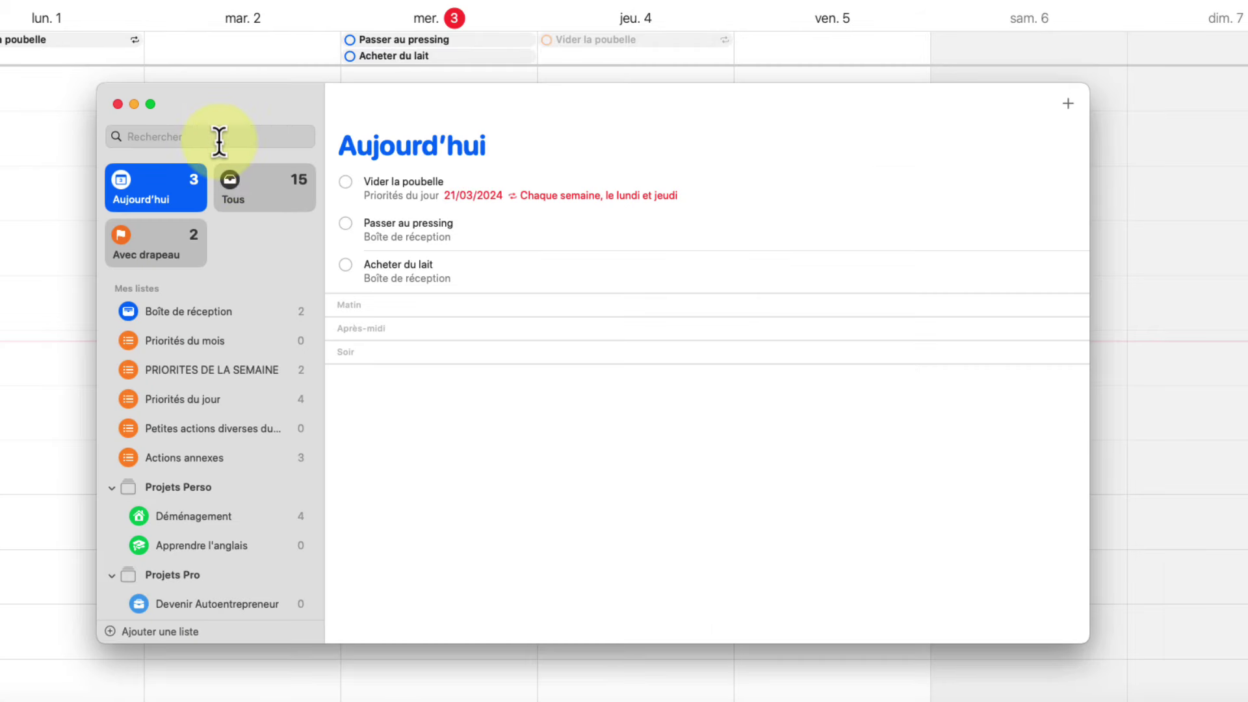
{"action": "left_click", "coordinate": [281, 199]}
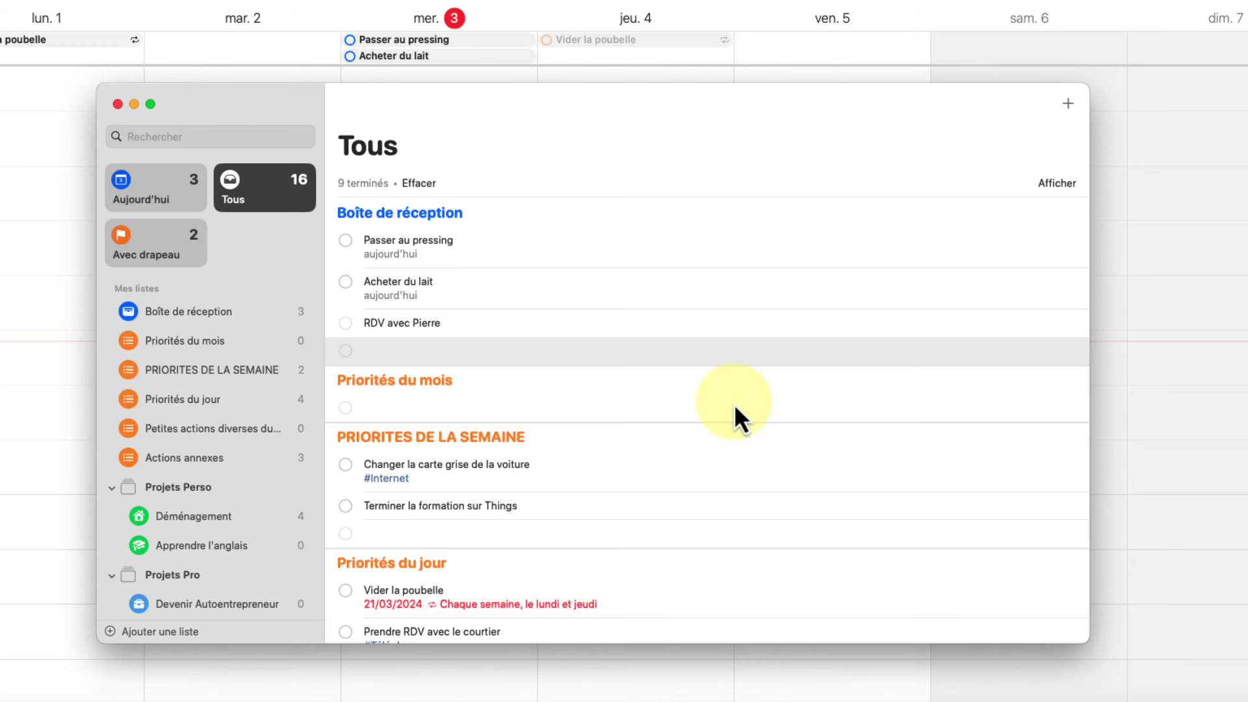
{"action": "left_click", "coordinate": [458, 332]}
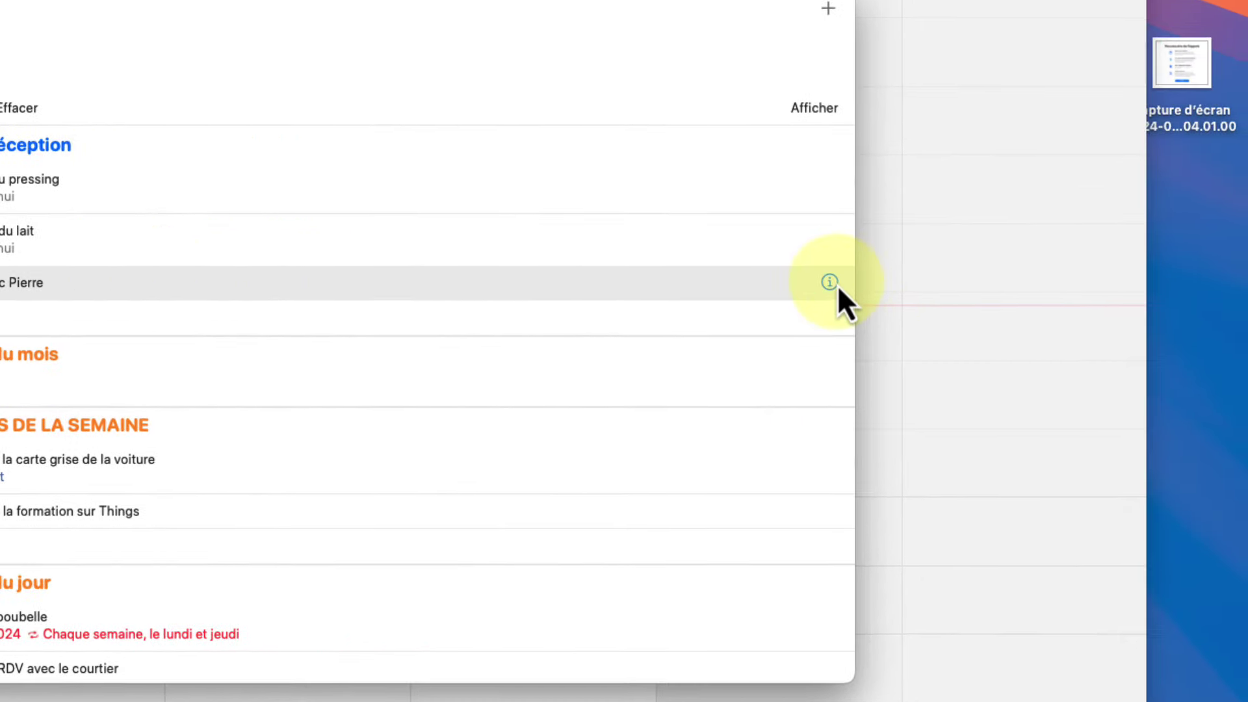
{"action": "left_click", "coordinate": [1070, 323]}
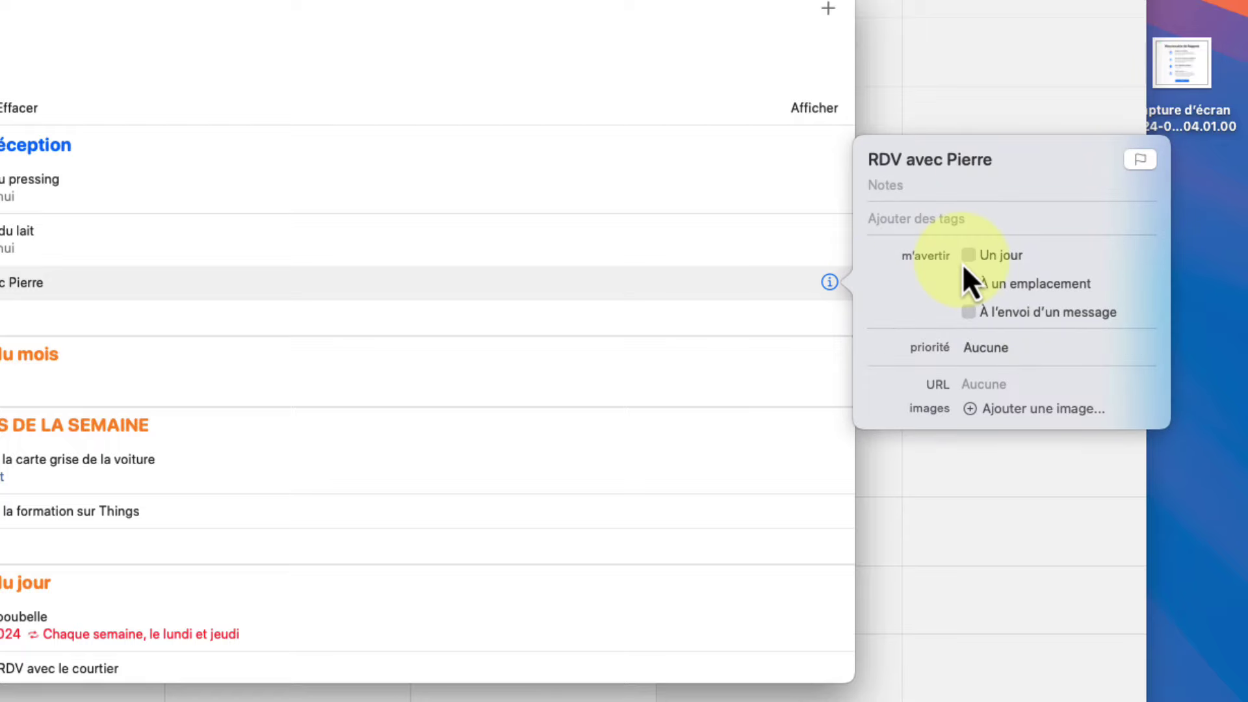
{"action": "left_click", "coordinate": [968, 256]}
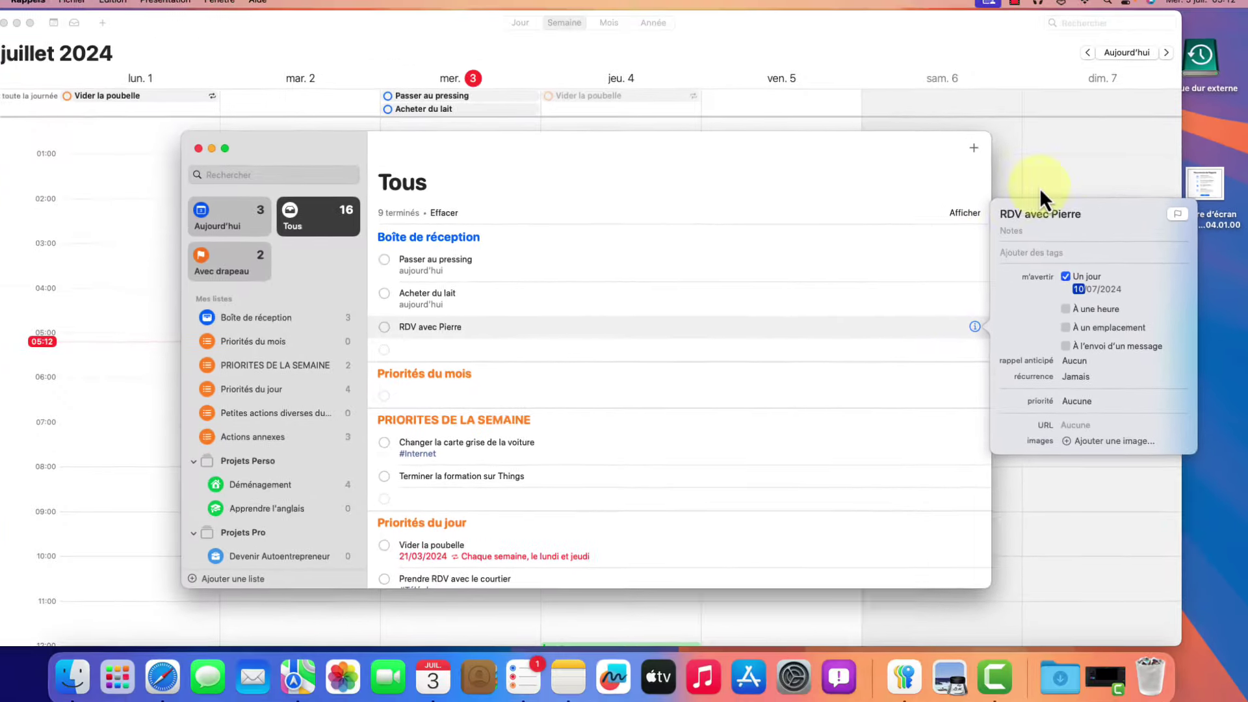
Switch to Calendar's week of 8 July 2024 and create a reminder titled "Téléphoner à" followed by the contact's first name
{"action": "left_click", "coordinate": [1172, 84]}
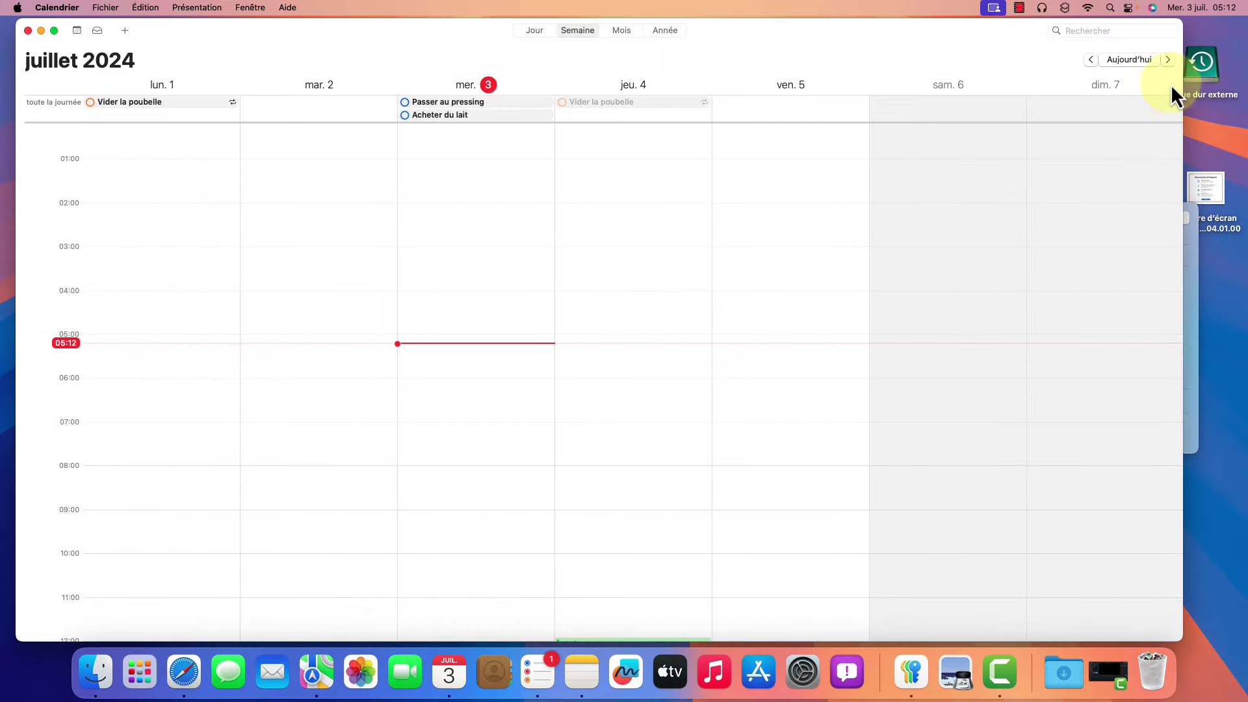
{"action": "left_click", "coordinate": [1169, 60]}
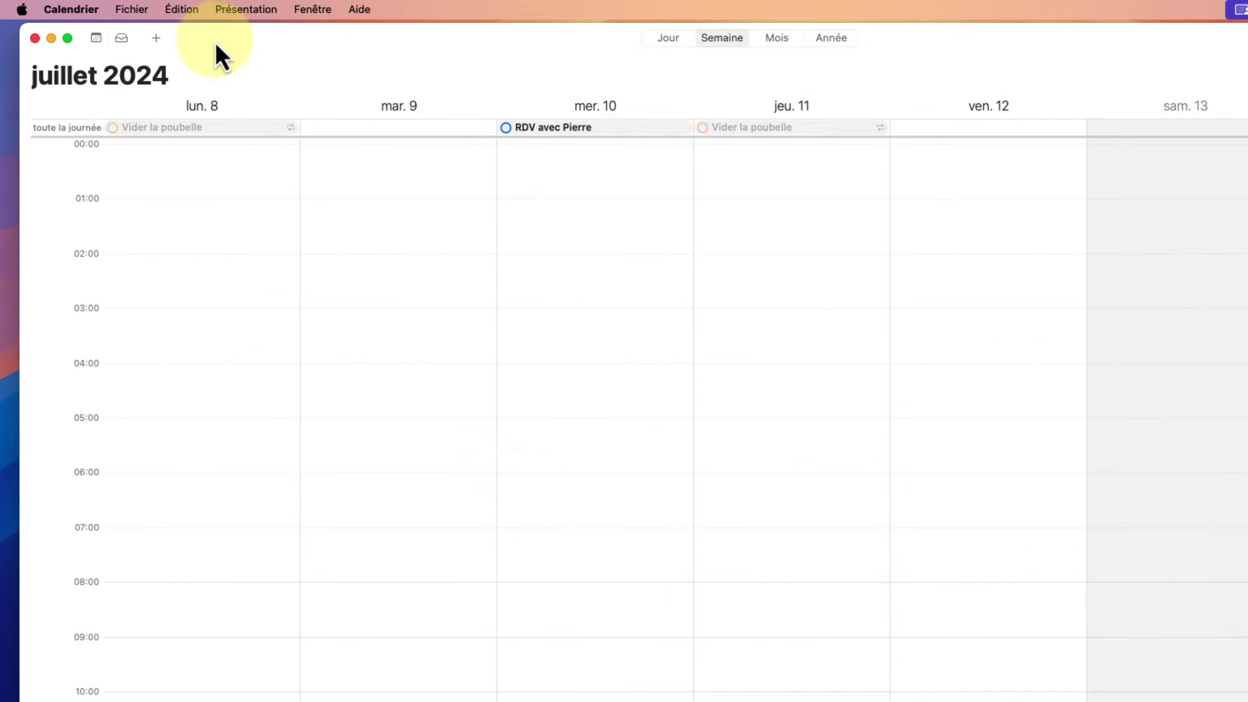
{"action": "left_click", "coordinate": [157, 39]}
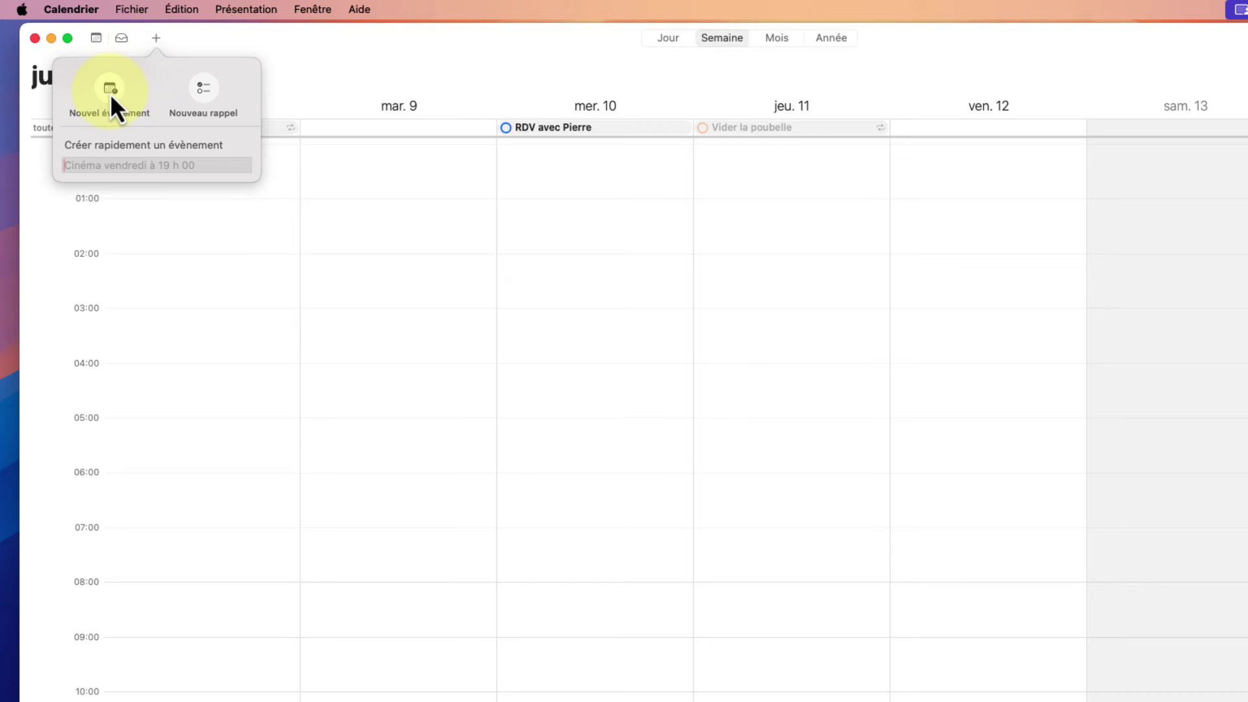
{"action": "left_click", "coordinate": [203, 92]}
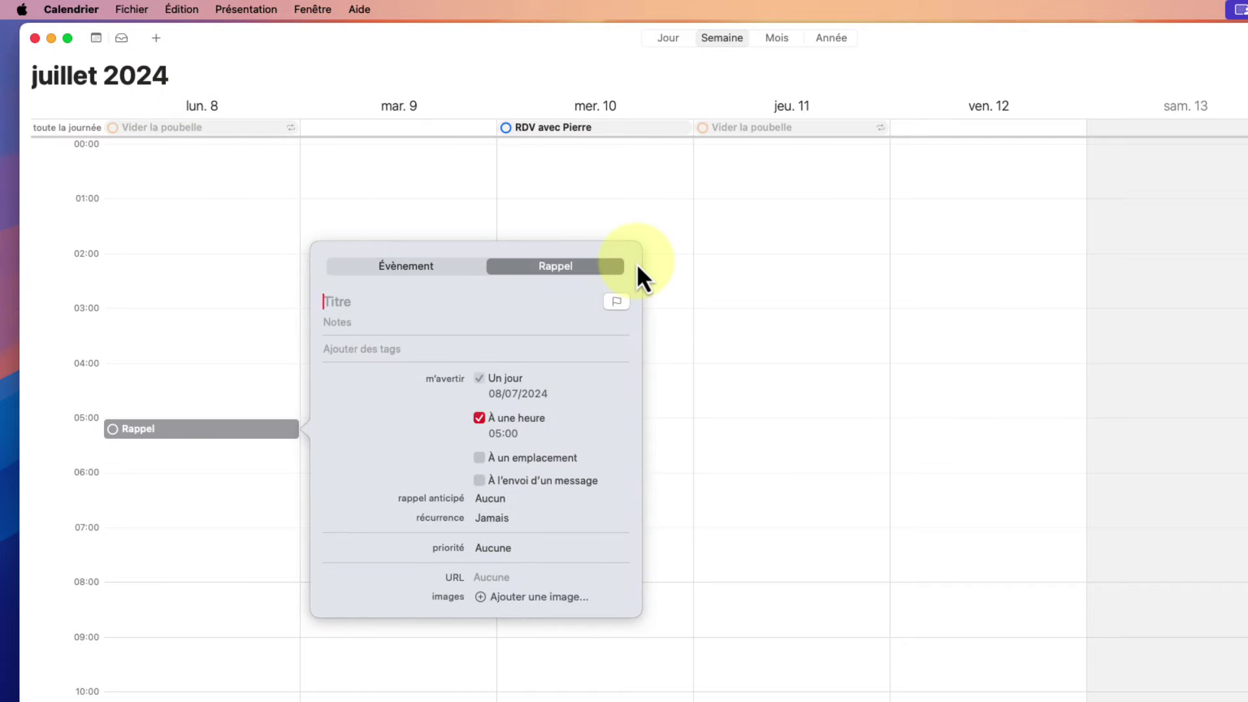
{"action": "type", "text": "téléphoner à Jean-Paul"}
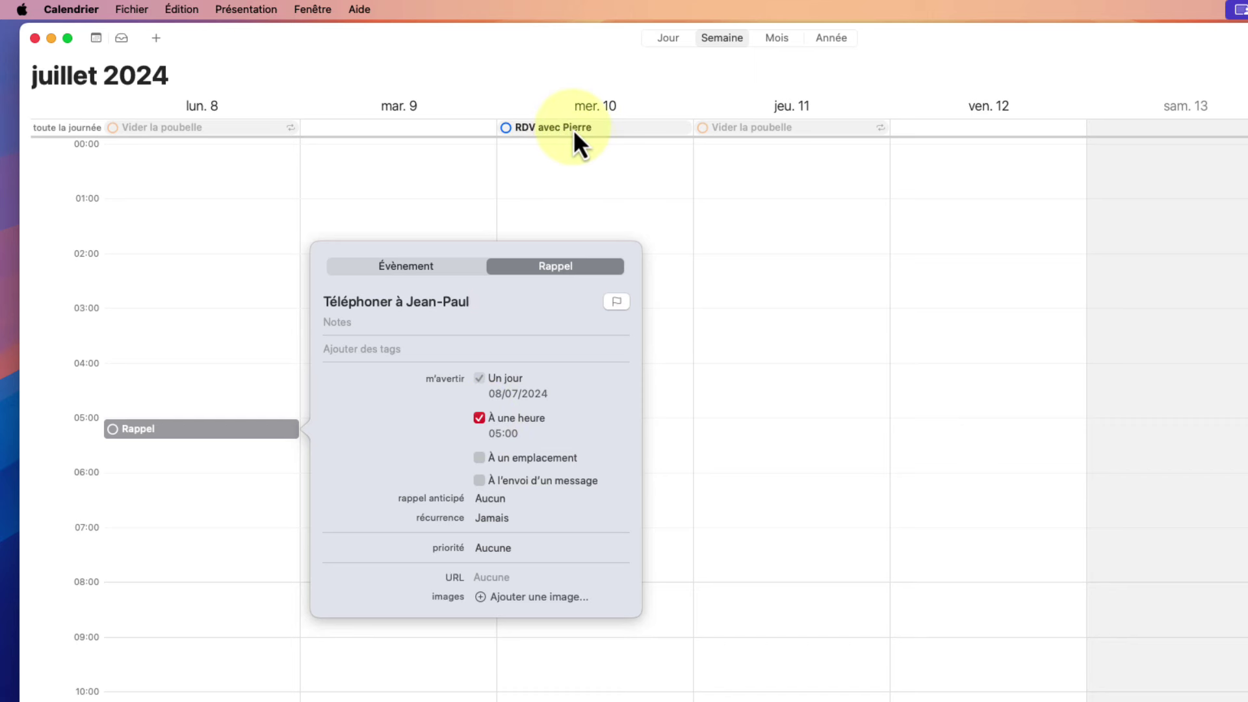
Try the call reminder on 08/07/2024 without a time, and set its alert time to 15:00
{"action": "left_click", "coordinate": [481, 419]}
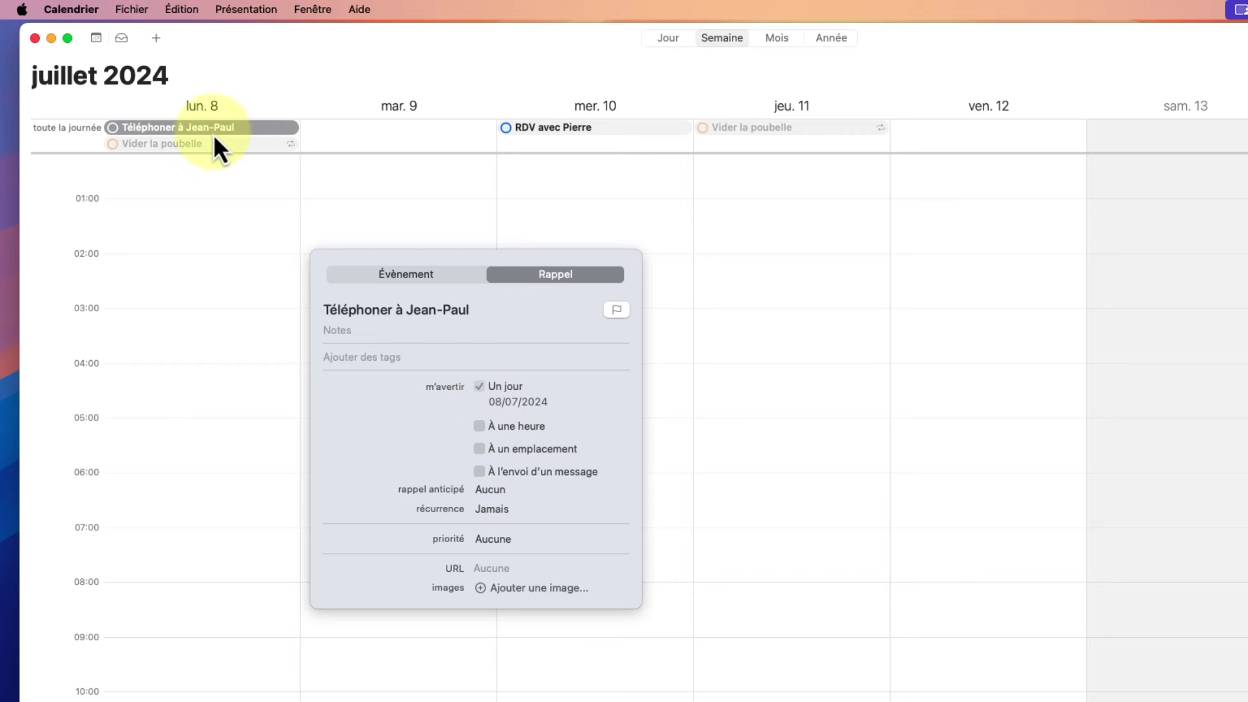
{"action": "left_click", "coordinate": [479, 427]}
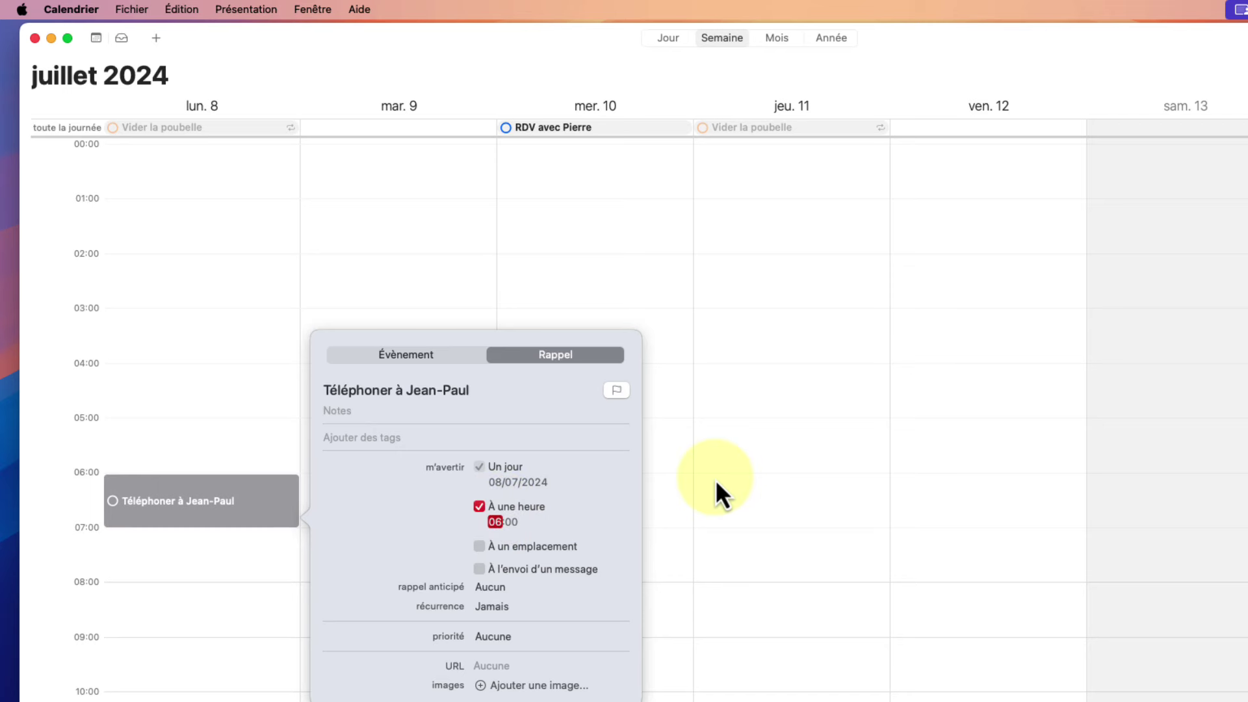
{"action": "type", "text": "15"}
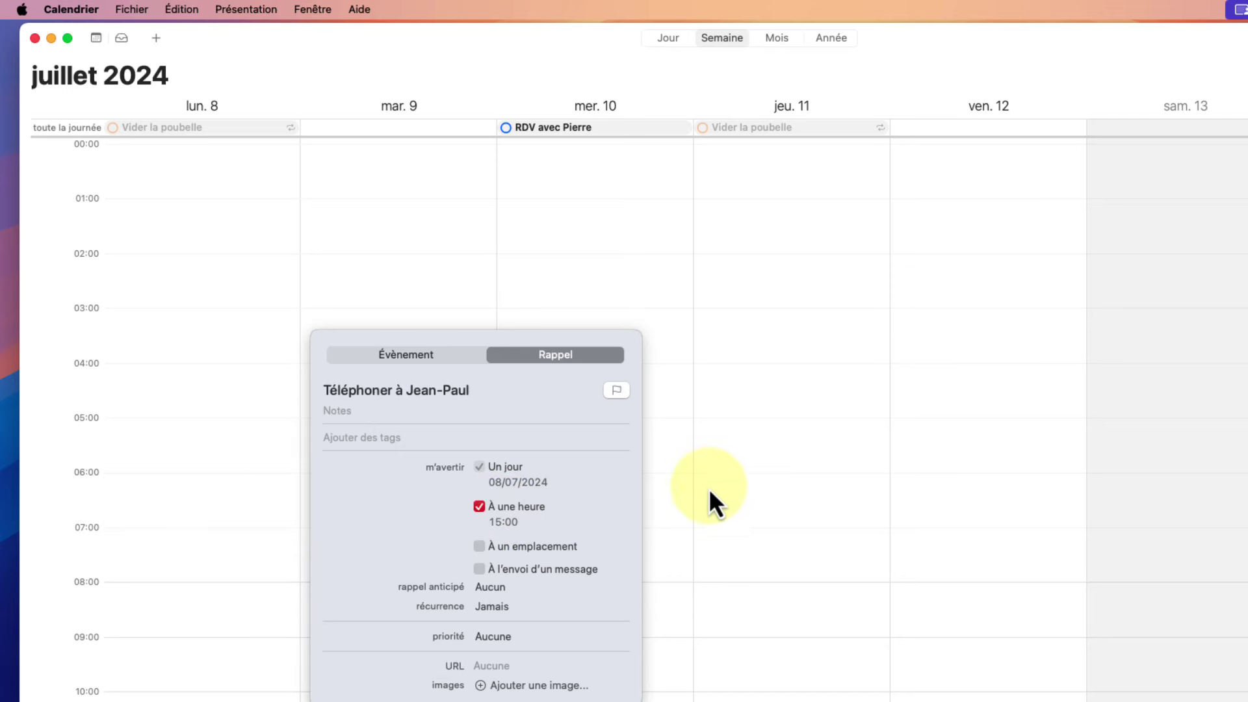
{"action": "left_click", "coordinate": [697, 500]}
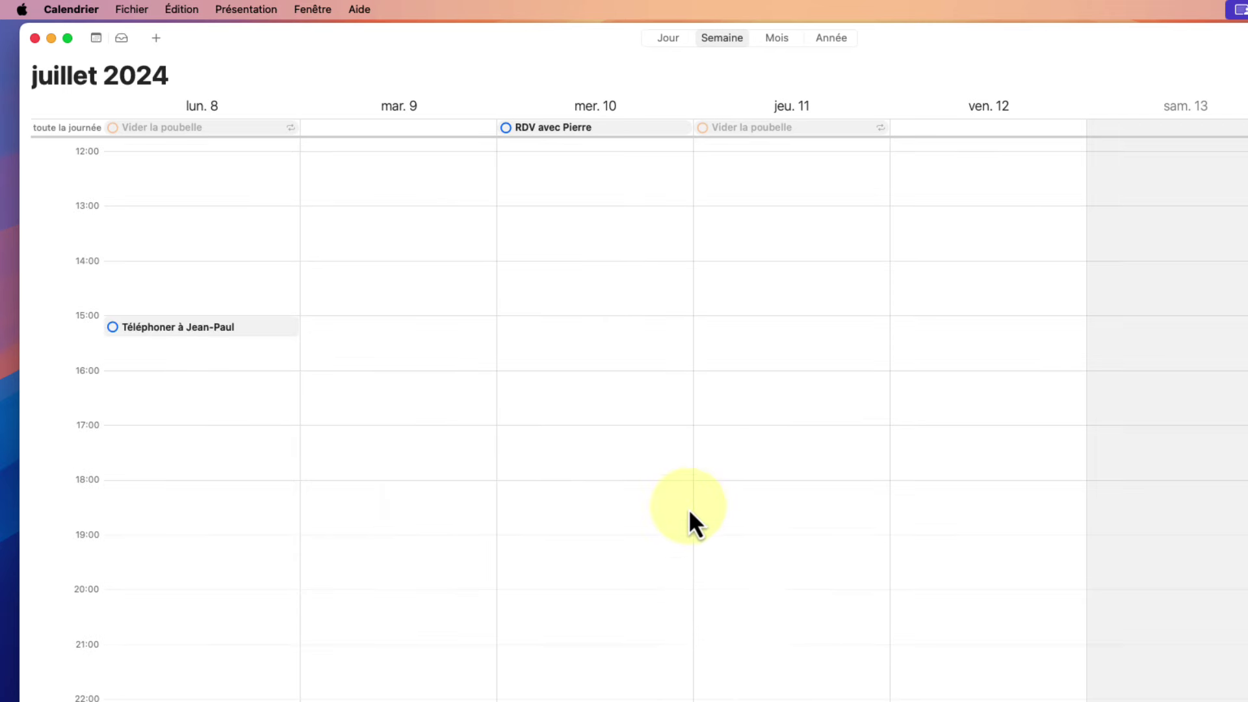
Select the call reminder on Monday 8 July and view its details
{"action": "left_click", "coordinate": [178, 325]}
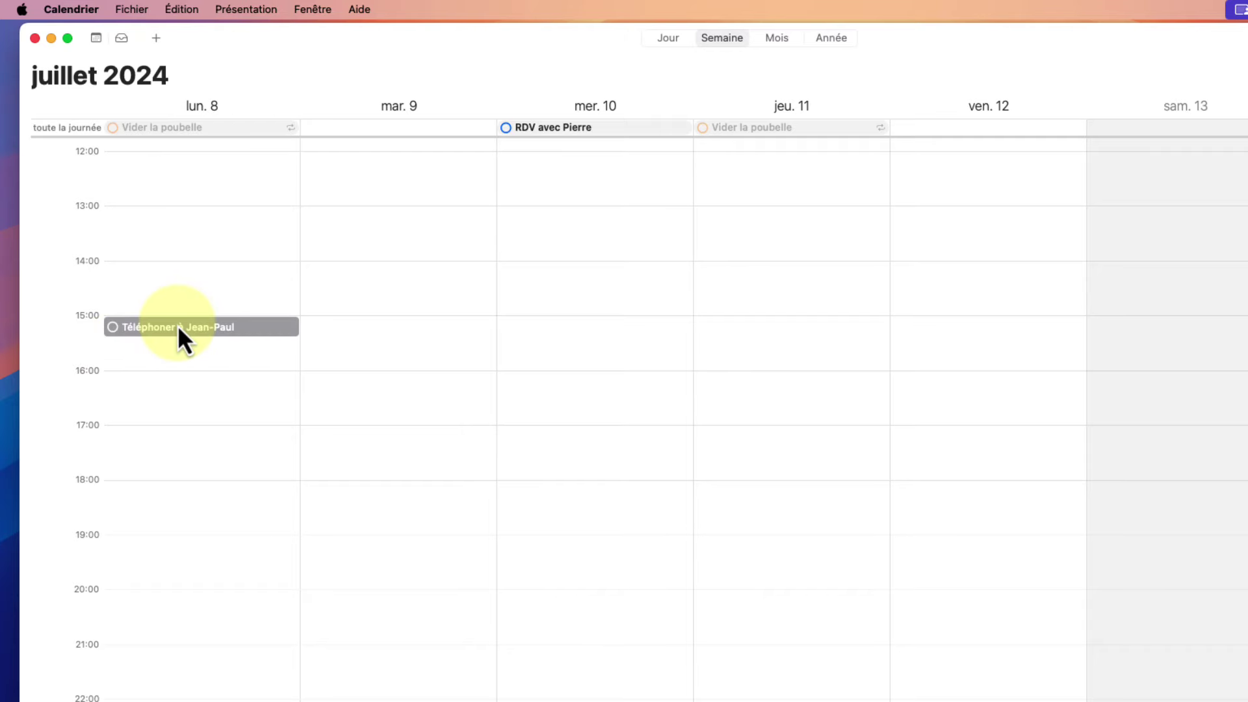
{"action": "left_click", "coordinate": [139, 344]}
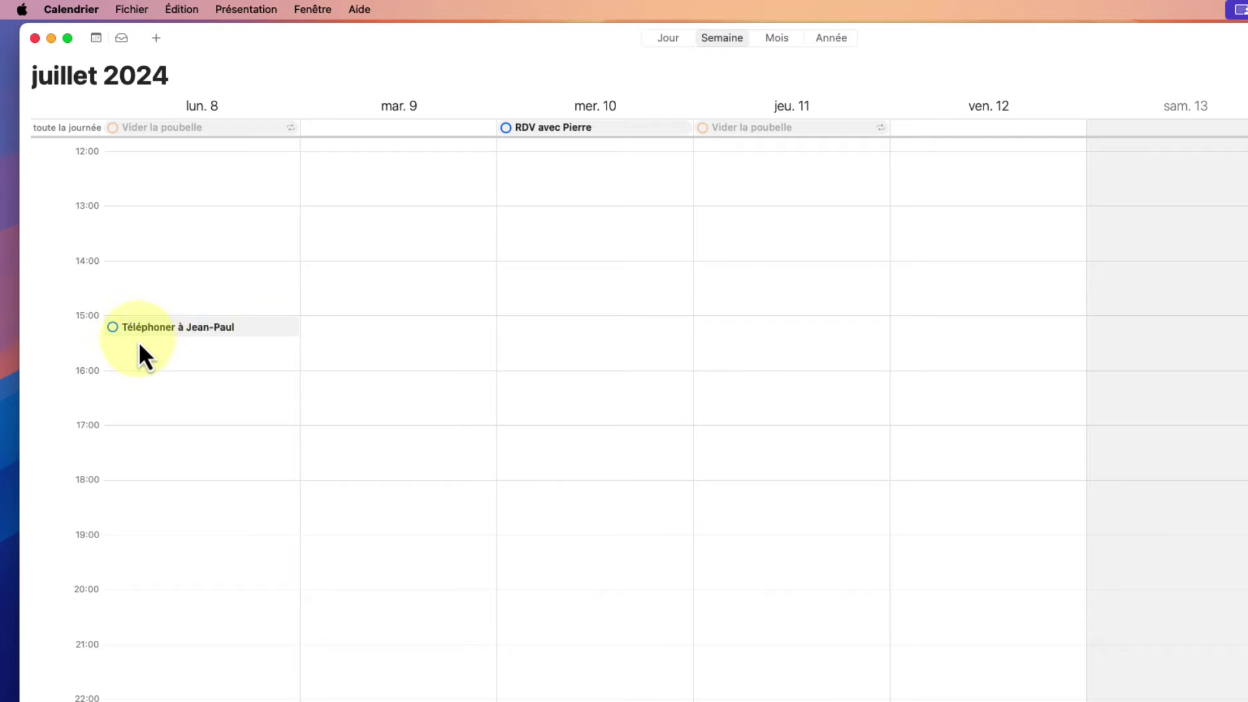
{"action": "double_click", "coordinate": [190, 329]}
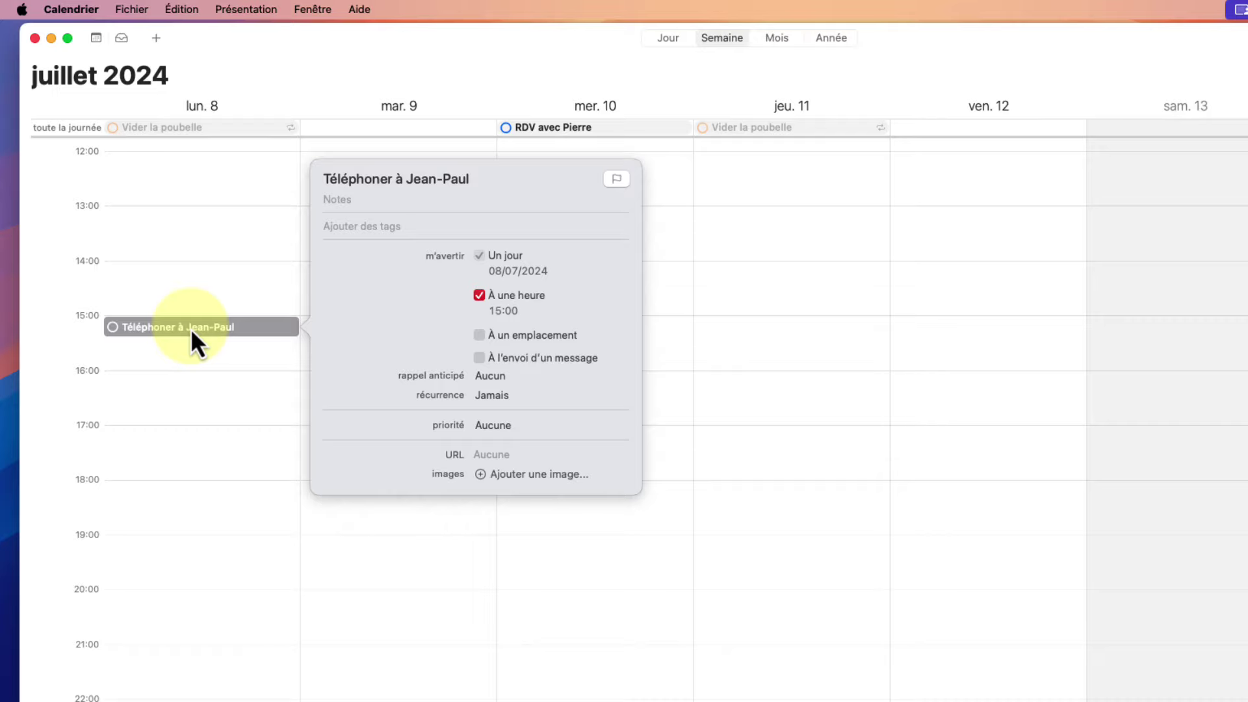
{"action": "key", "text": "Escape"}
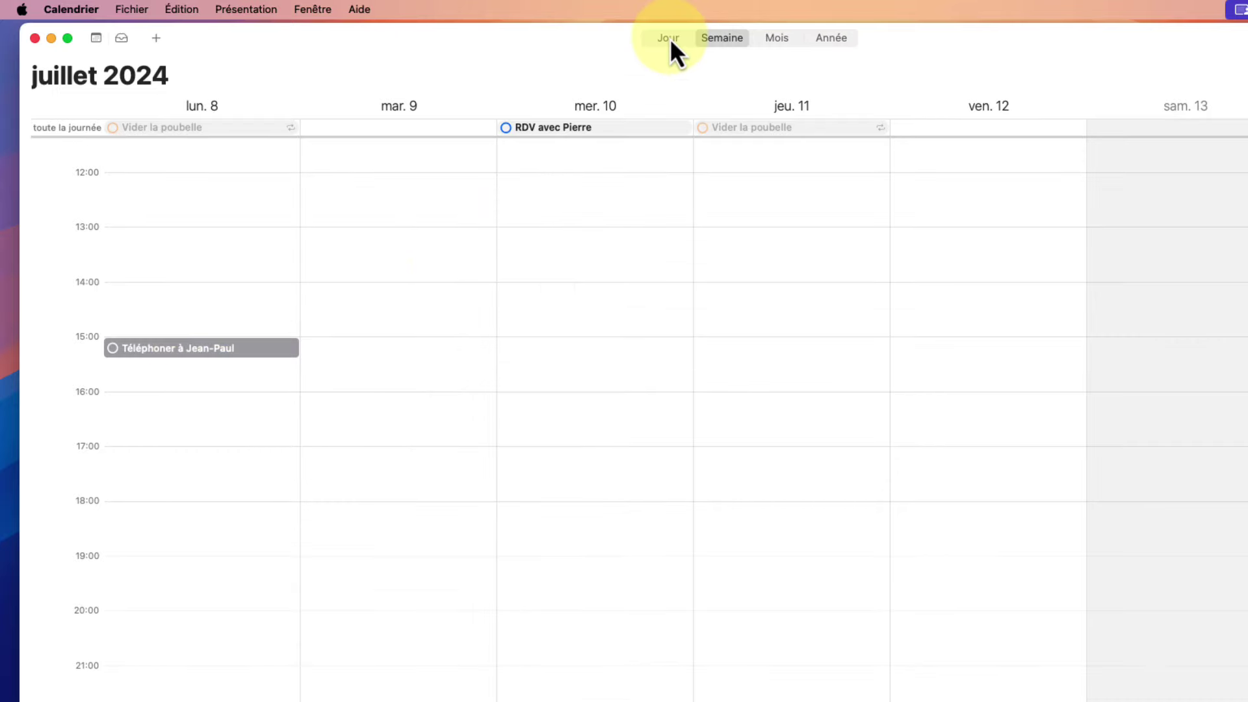
Show 8 July 2024 in the day view and mark the call reminder as completed
{"action": "left_click", "coordinate": [669, 38]}
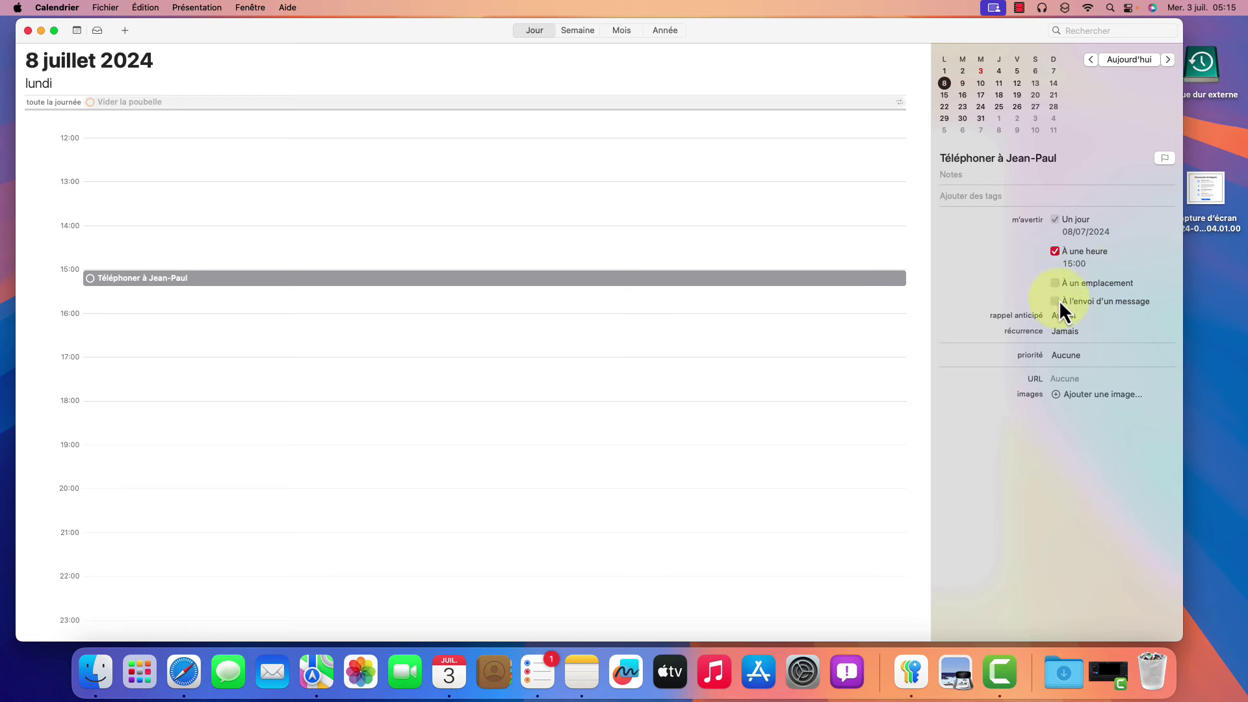
{"action": "left_click", "coordinate": [292, 311]}
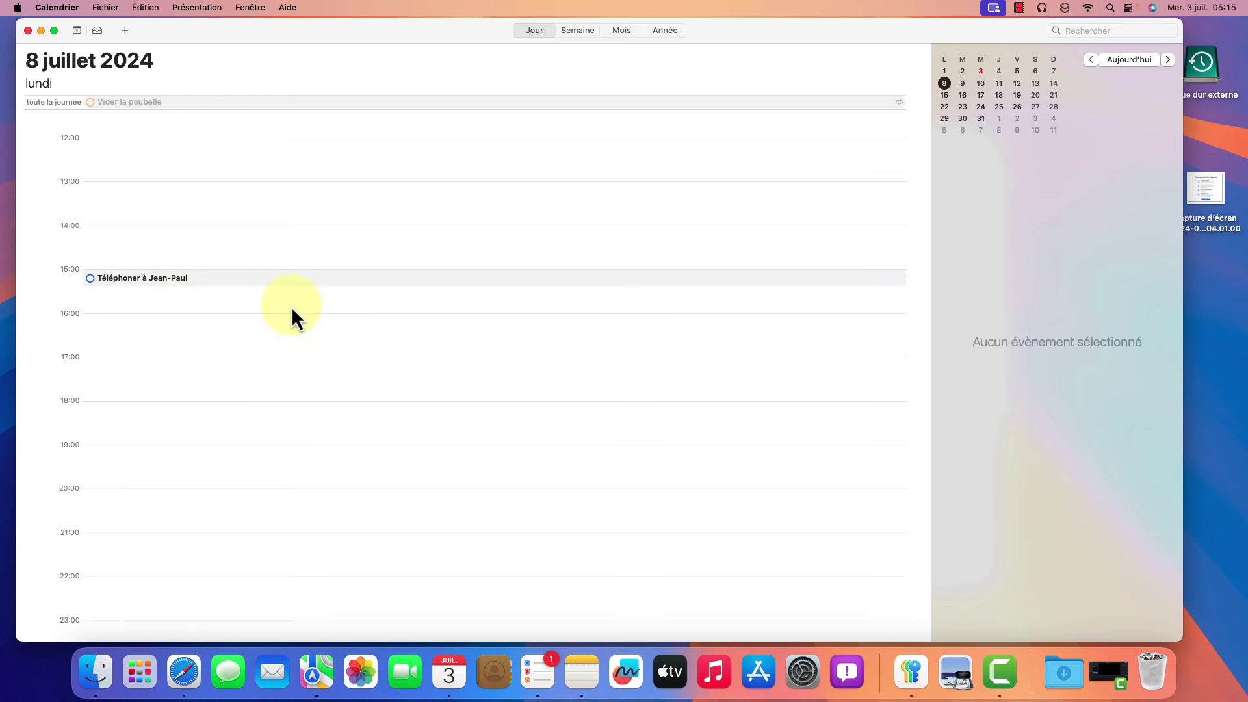
{"action": "left_click", "coordinate": [90, 279]}
{"action": "left_click", "coordinate": [320, 384]}
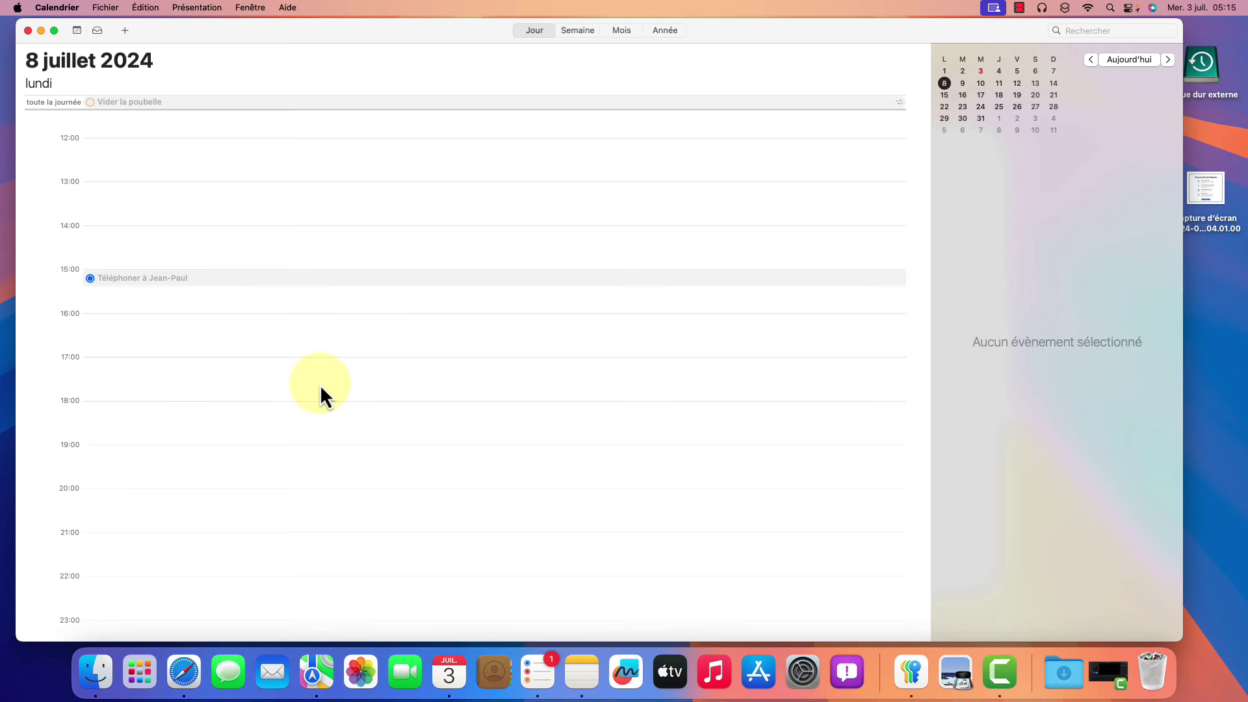